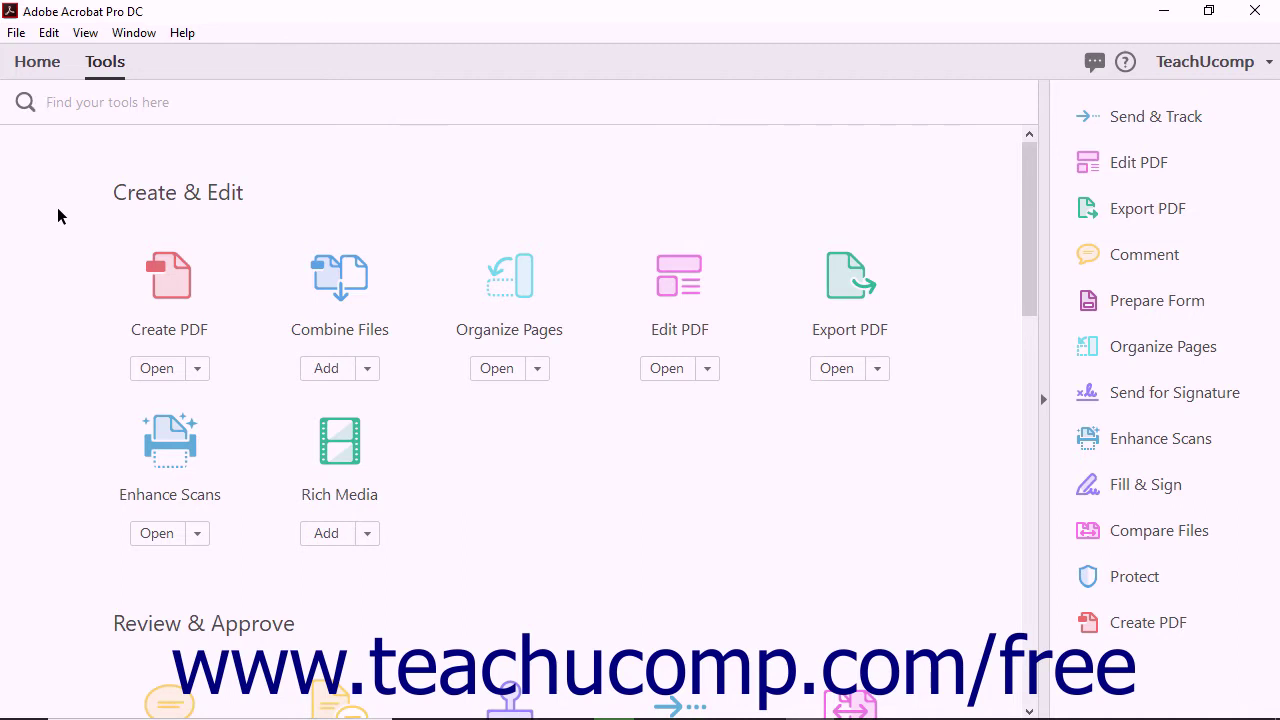
- From Create PDF, choose Multiple Files > Create Multiple PDF Files and continue to the empty file list
left_click(175, 289)
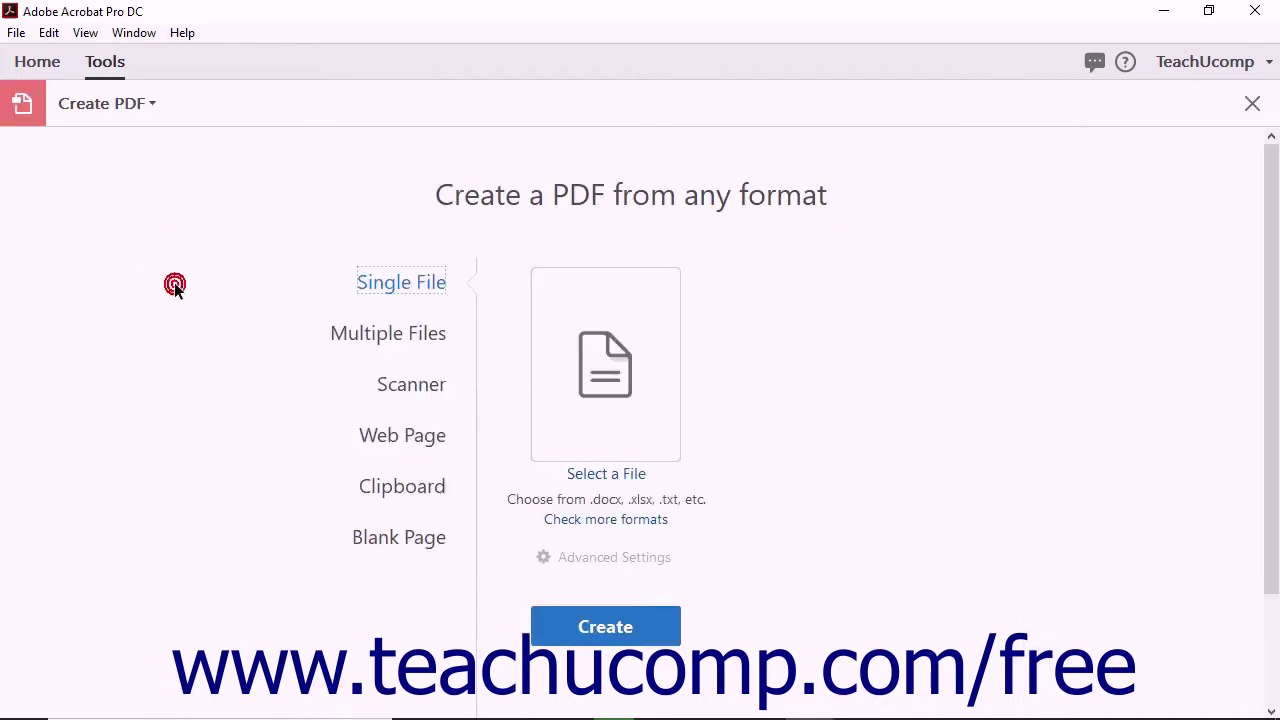
left_click(371, 341)
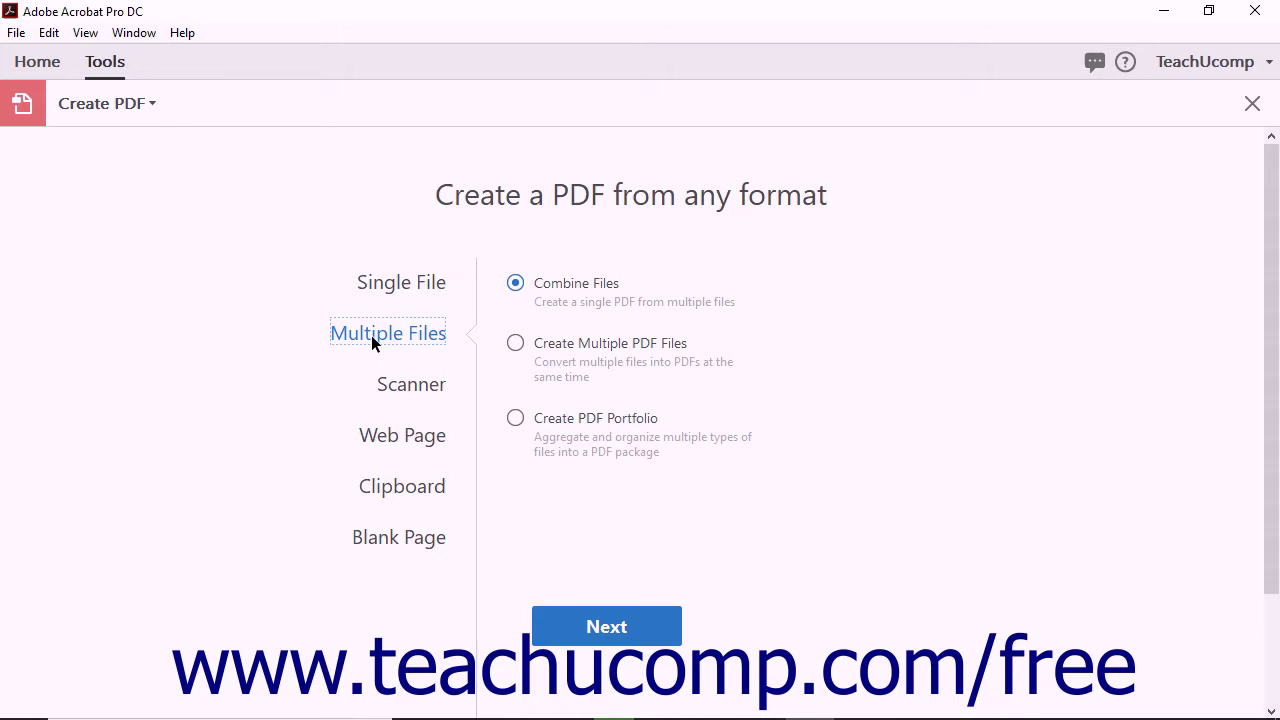
left_click(511, 344)
left_click(561, 622)
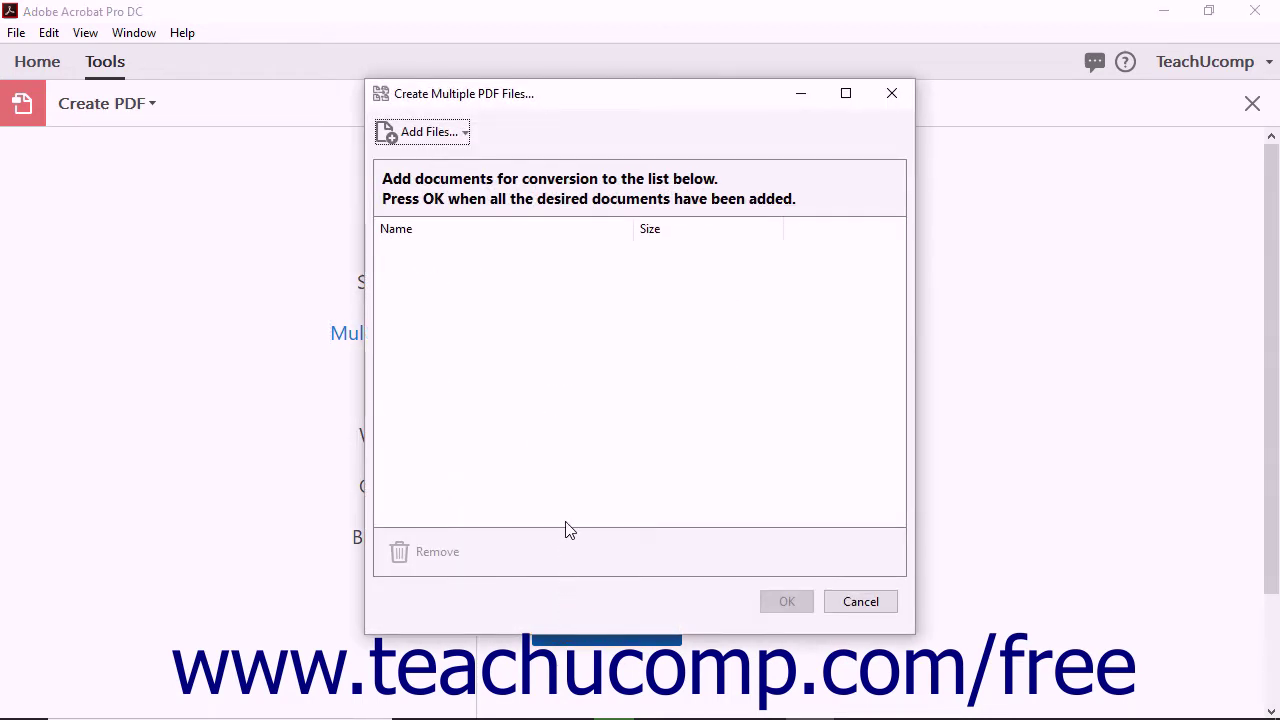
- Add Sample Presentation.pptx and Test Presentation.pptx from Documents to the conversion list
left_click(449, 131)
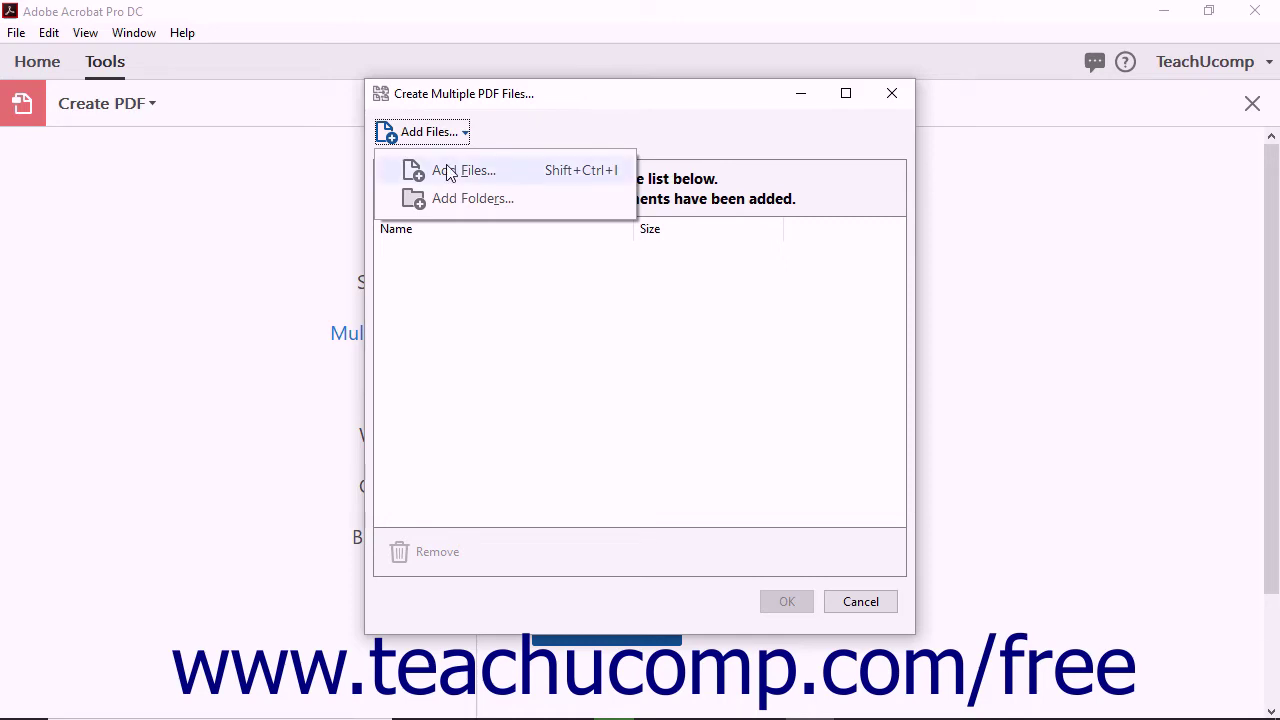
left_click(447, 172)
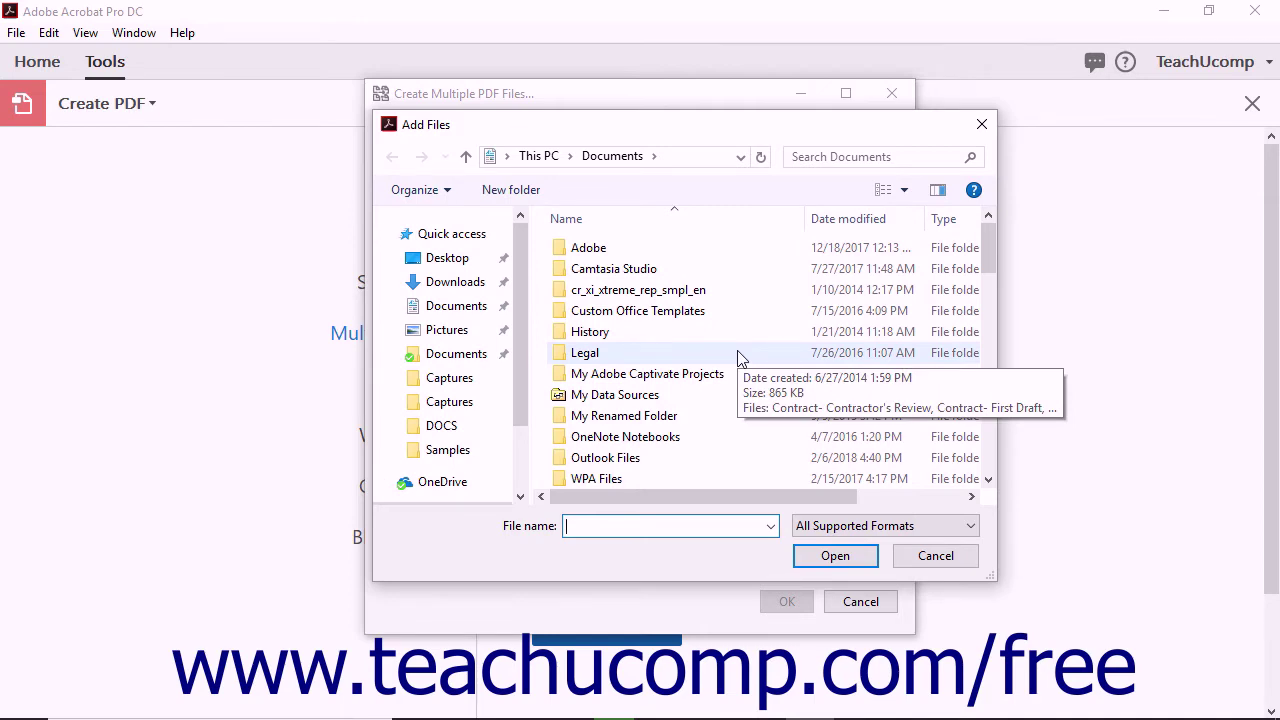
scroll(740, 358, "down", 15)
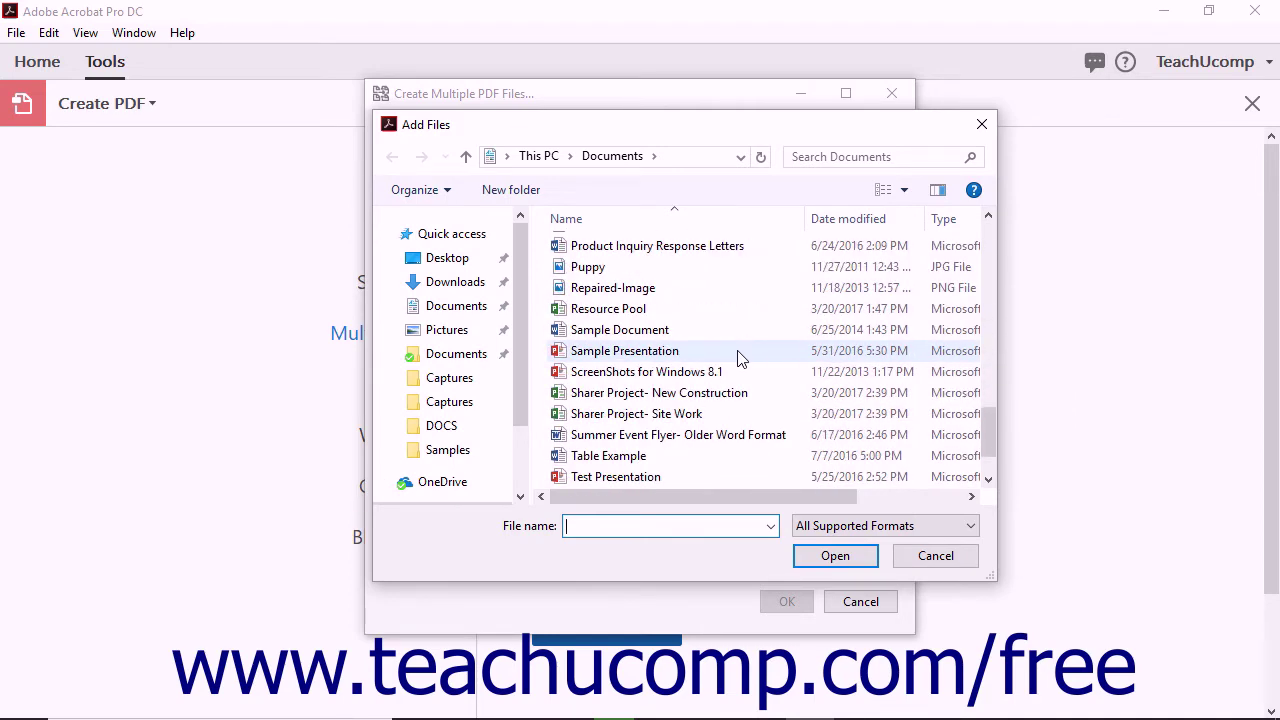
left_click(668, 351)
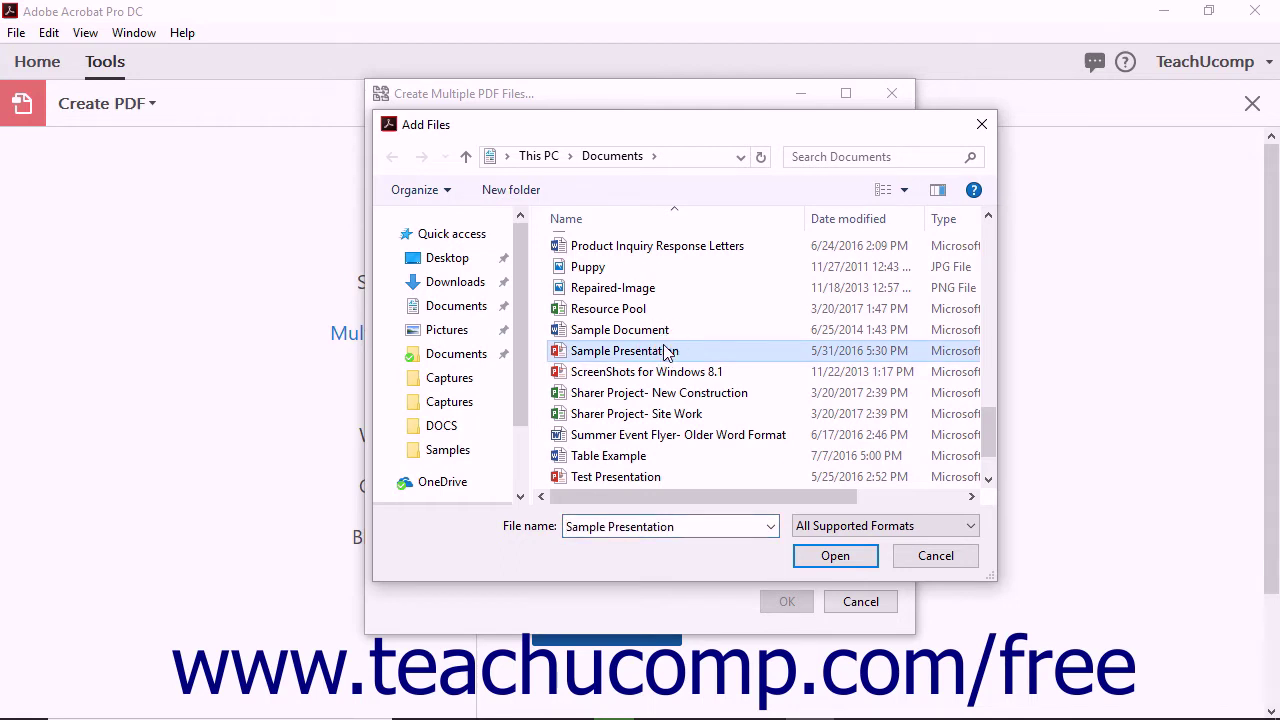
left_click(637, 480, "ctrl")
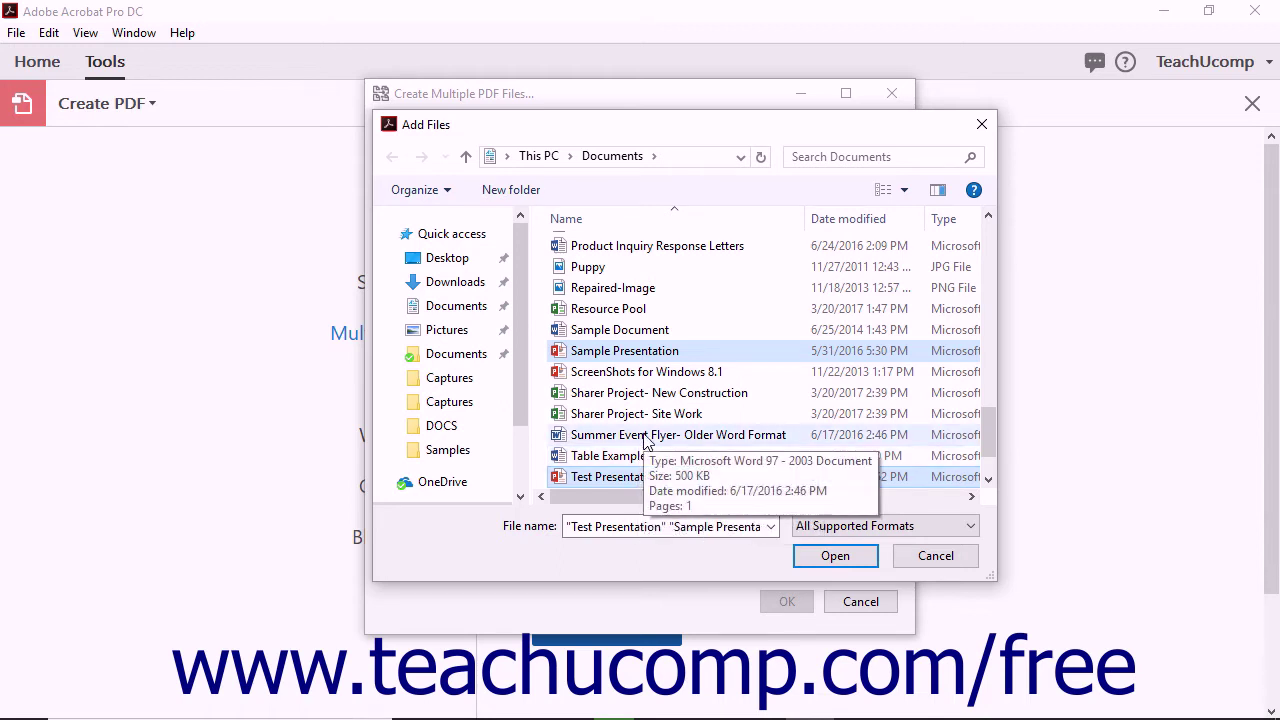
left_click(808, 557)
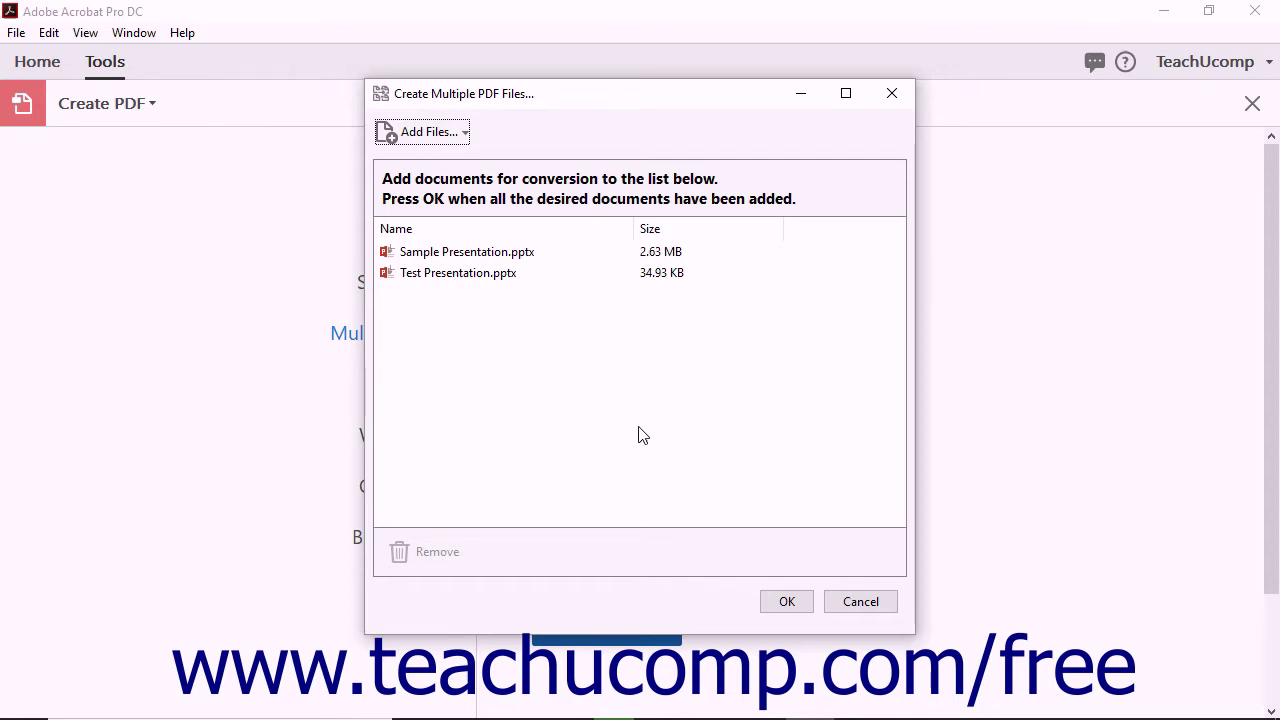
- Add Conference Registration Form.docx as a third file, then select its entry in the list
left_click(440, 138)
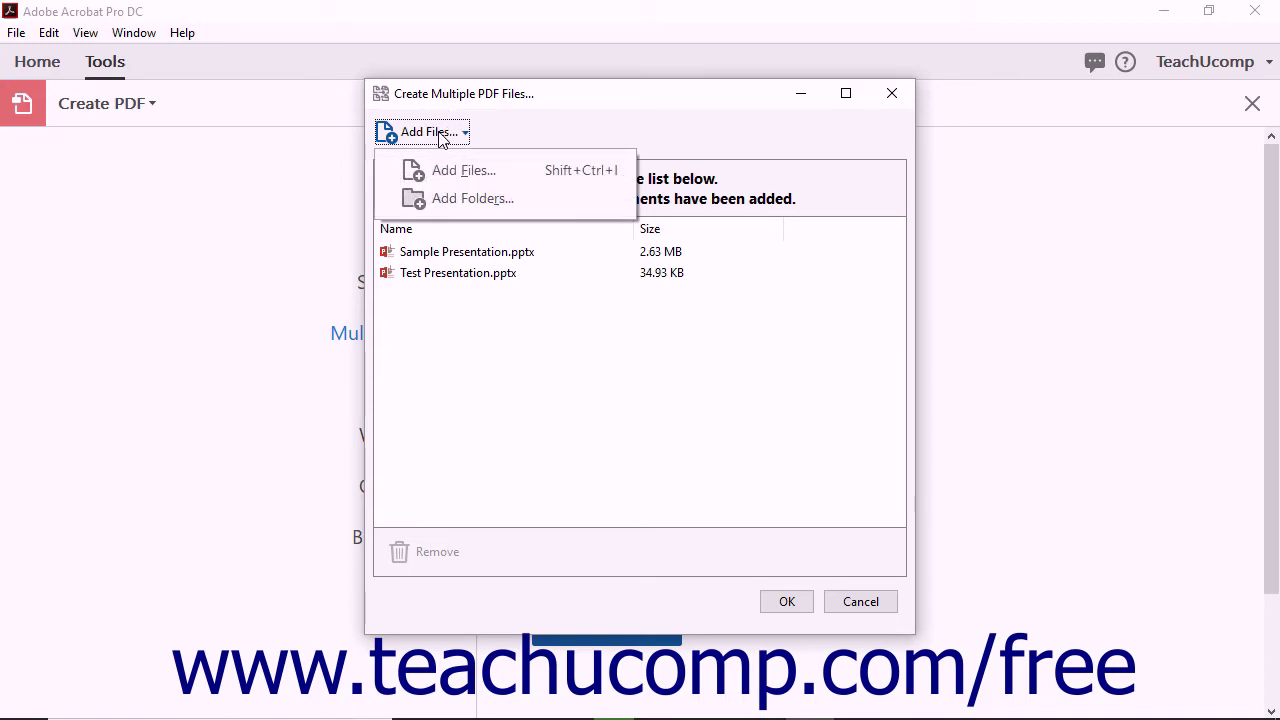
left_click(462, 170)
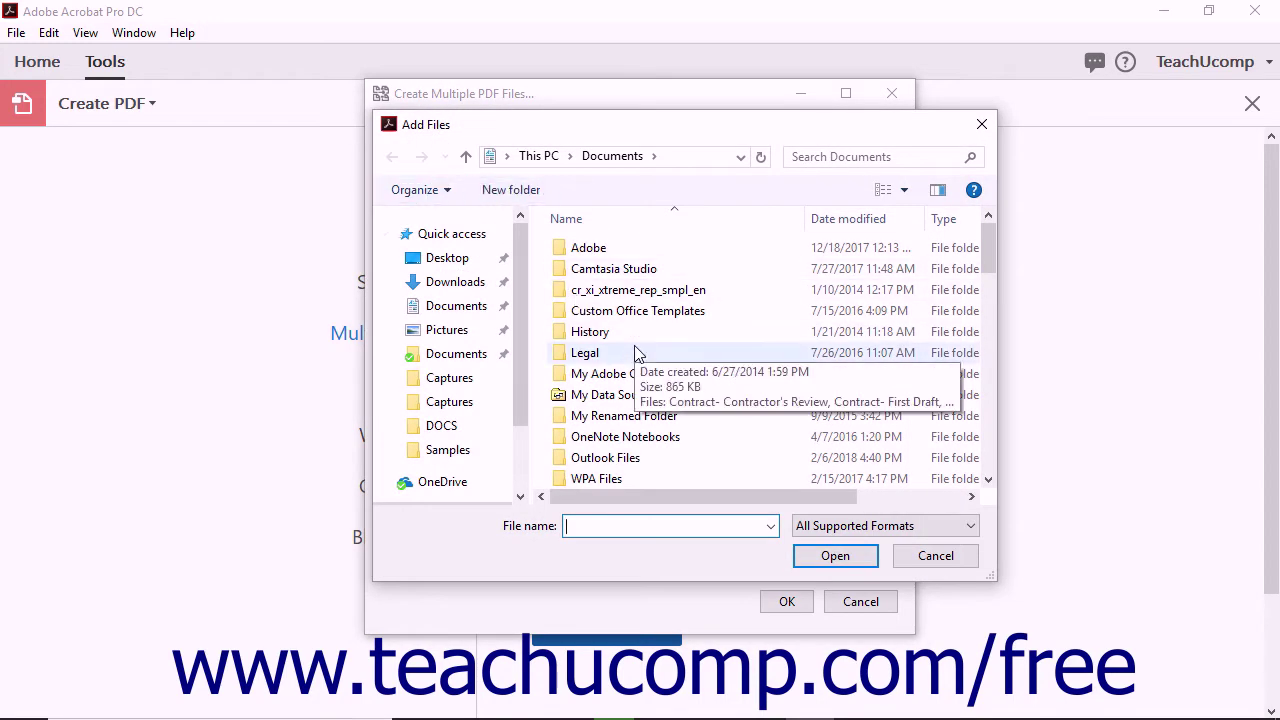
scroll(636, 350, "down", 5)
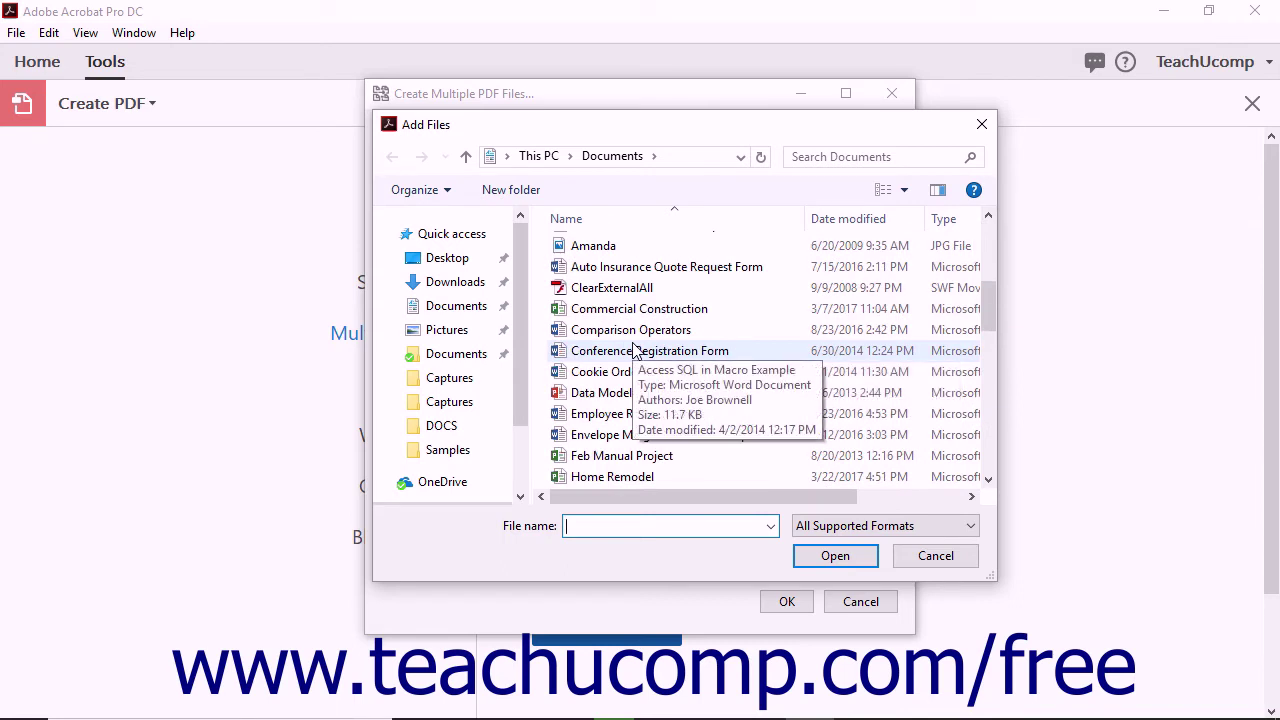
left_click(634, 349)
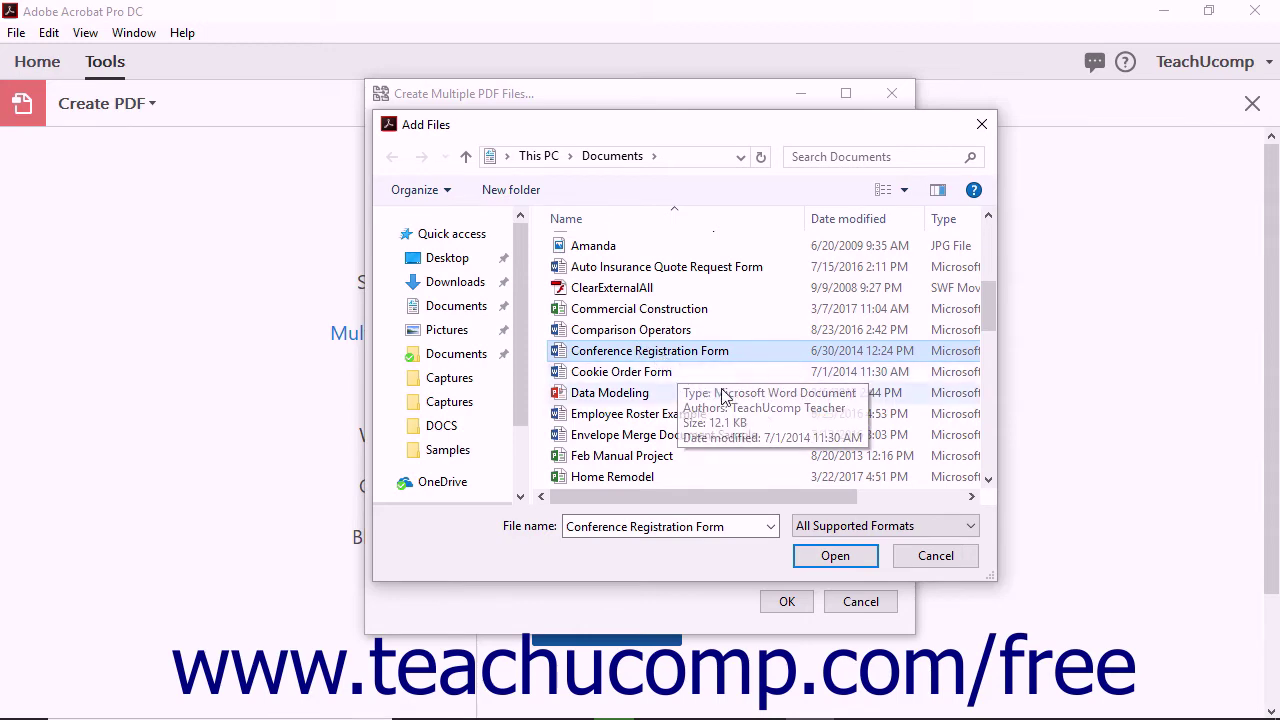
left_click(814, 556)
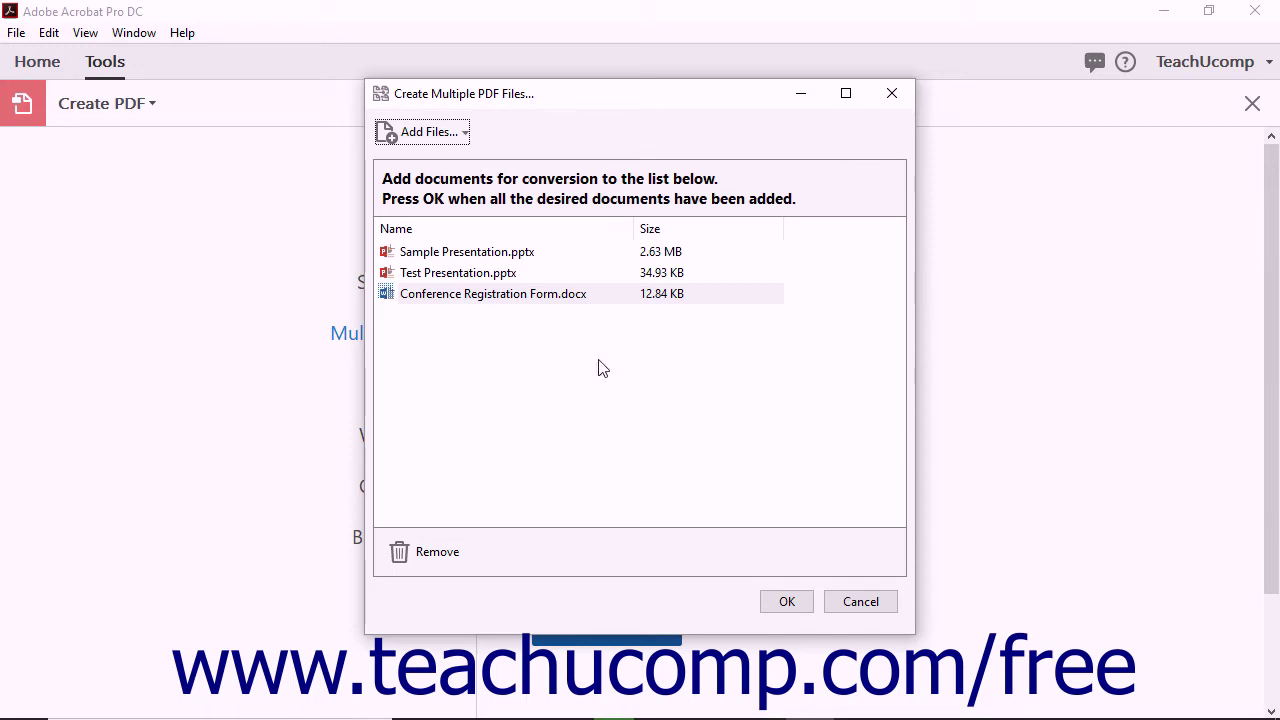
left_click(537, 293)
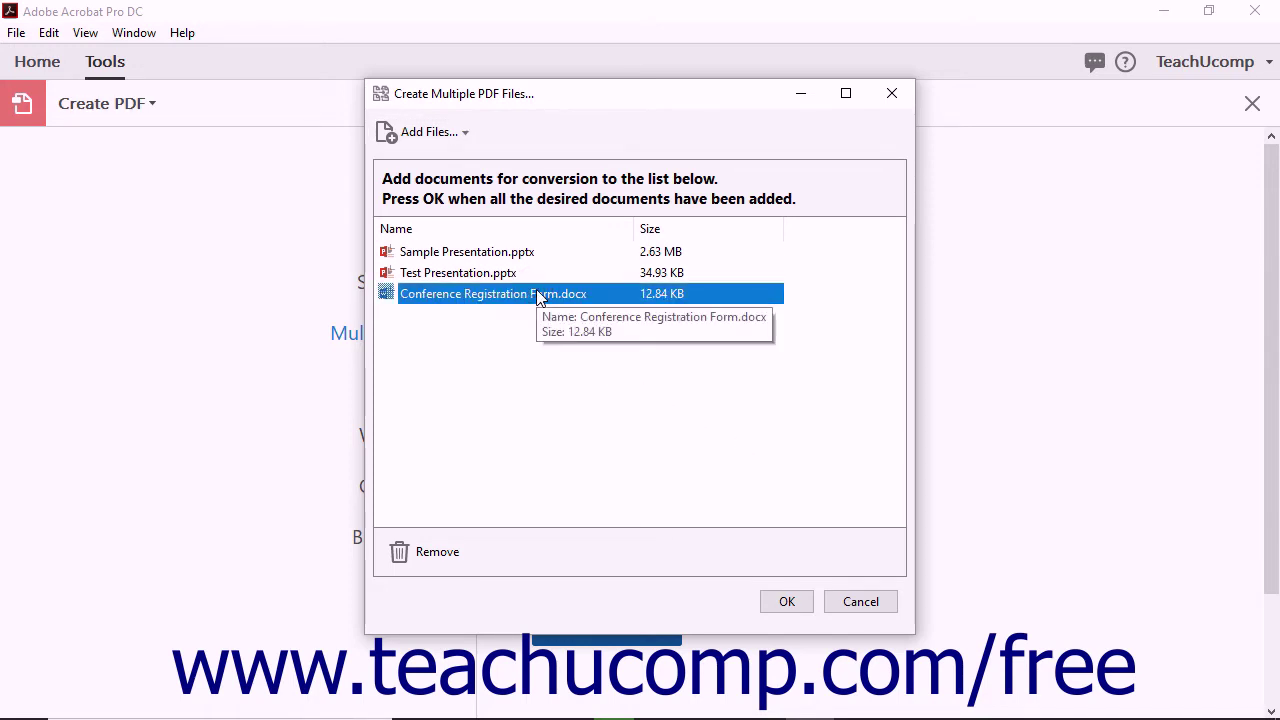
- Remove Conference Registration Form.docx and confirm the two presentations to reach Output Options
left_click(435, 553)
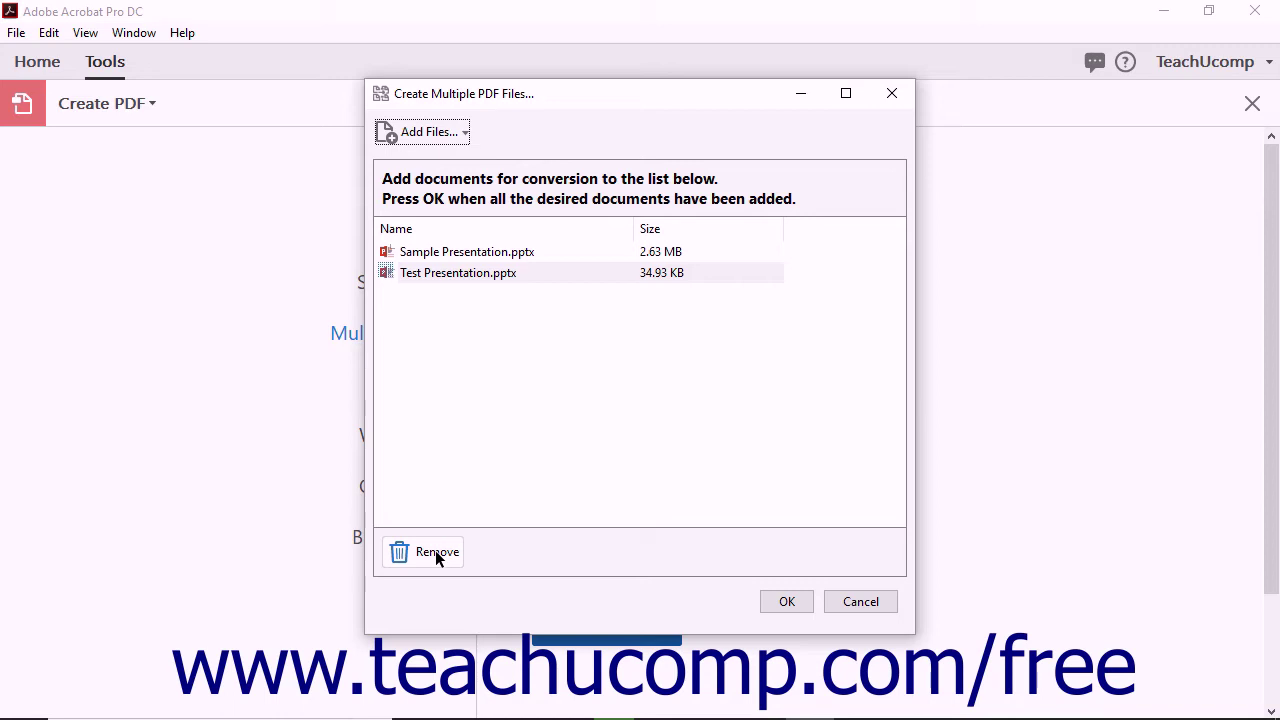
left_click(785, 603)
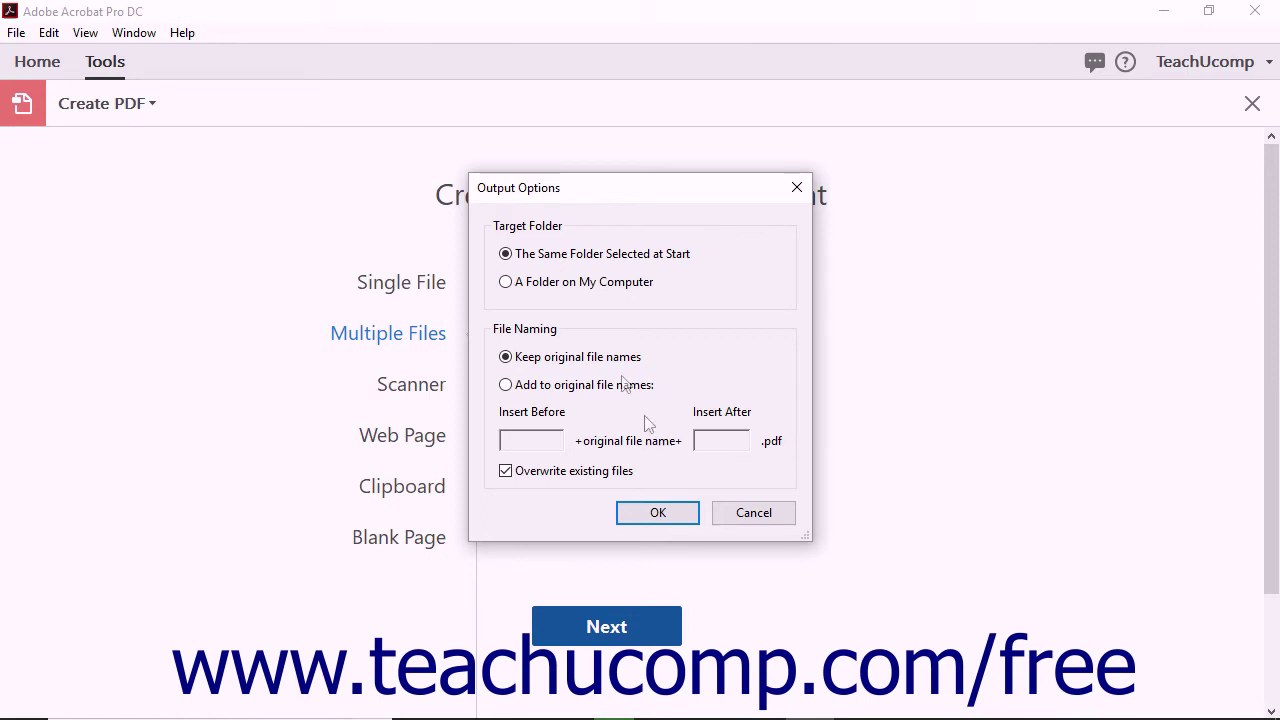
left_click(573, 256)
left_click(566, 284)
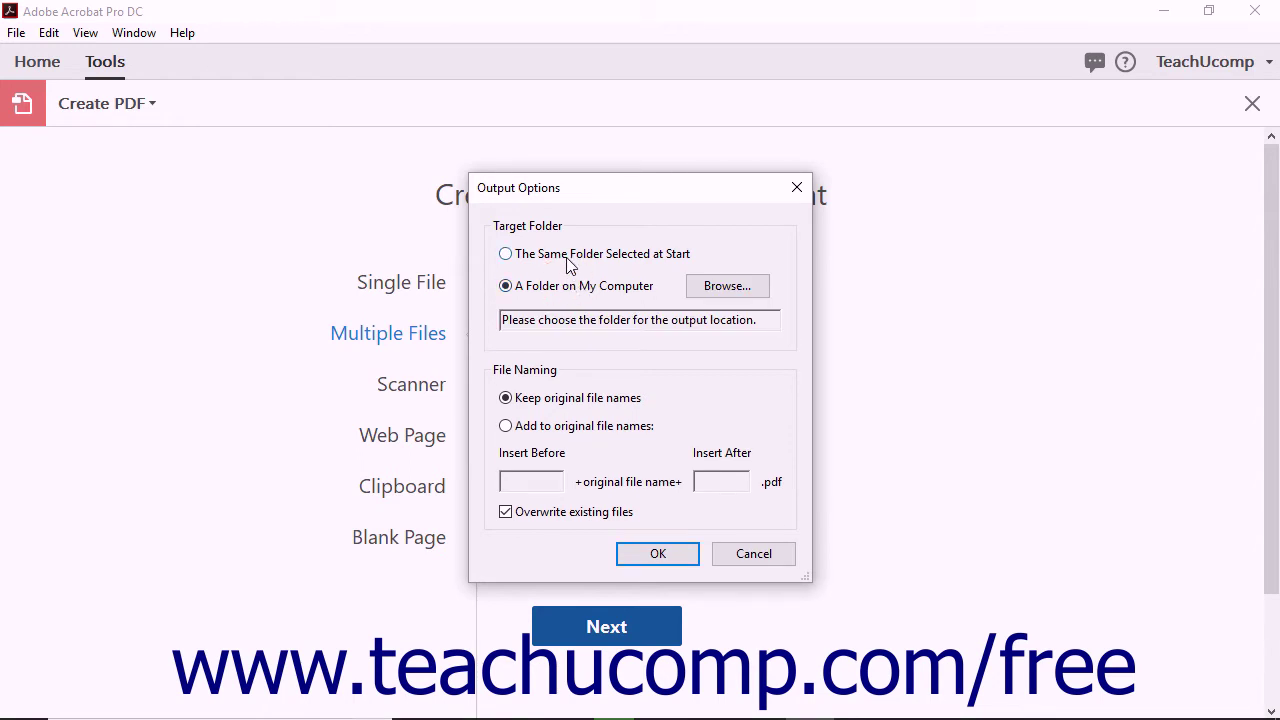
left_click(566, 256)
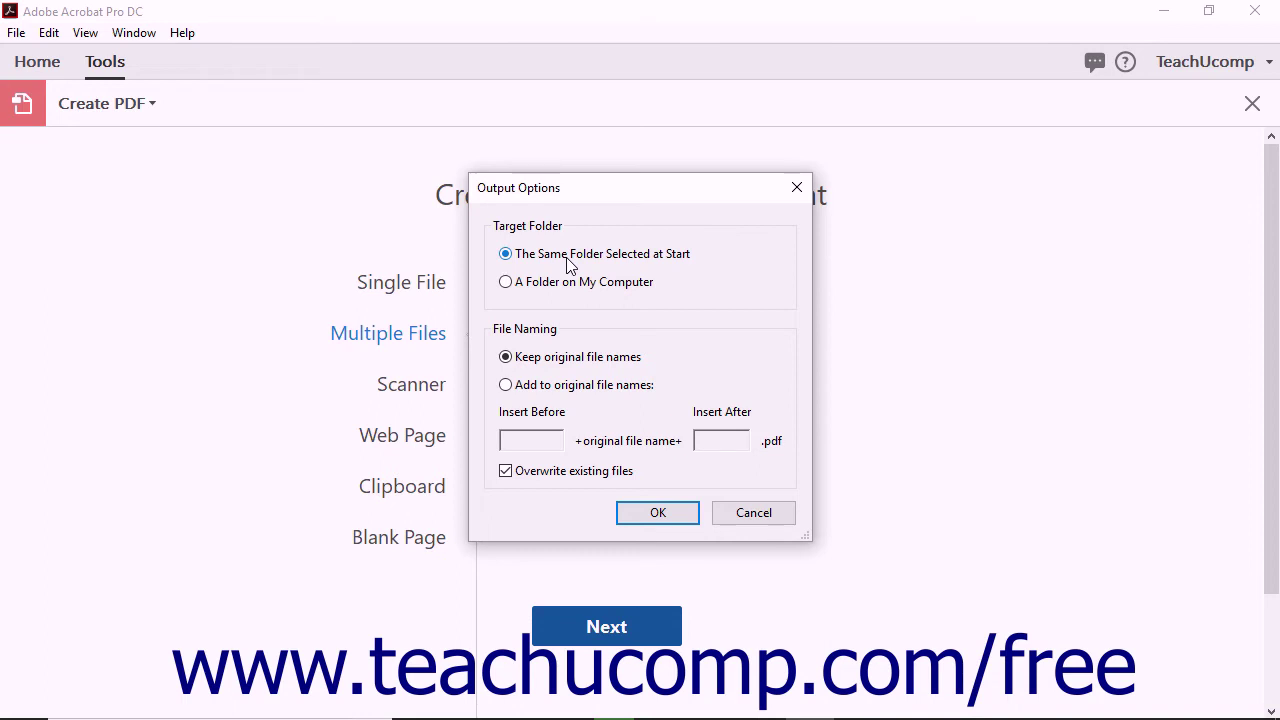
left_click(568, 285)
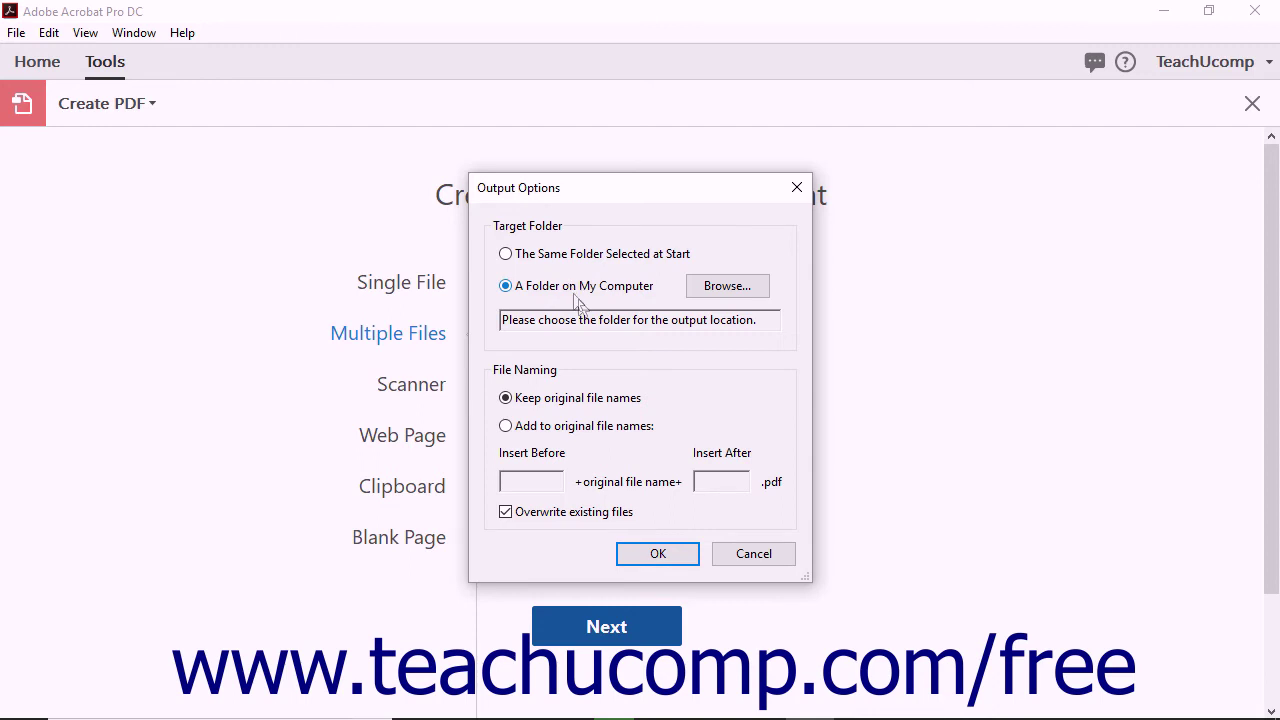
left_click(735, 296)
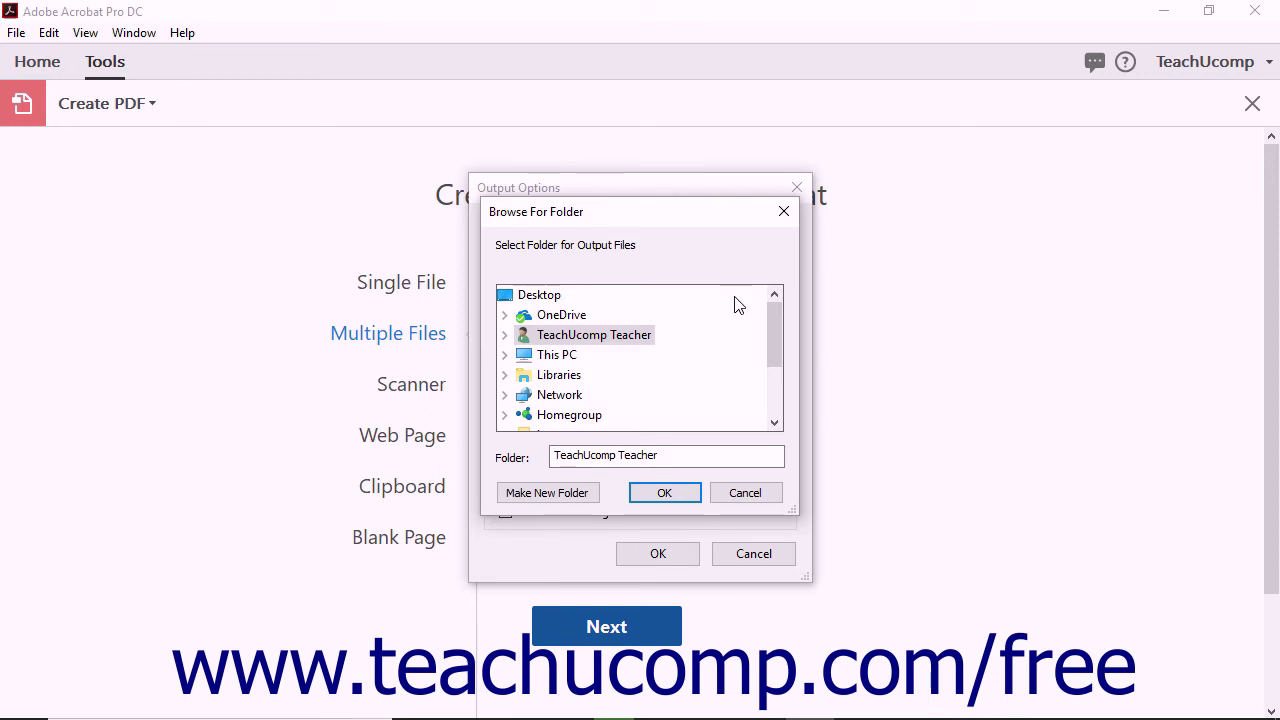
left_click(745, 493)
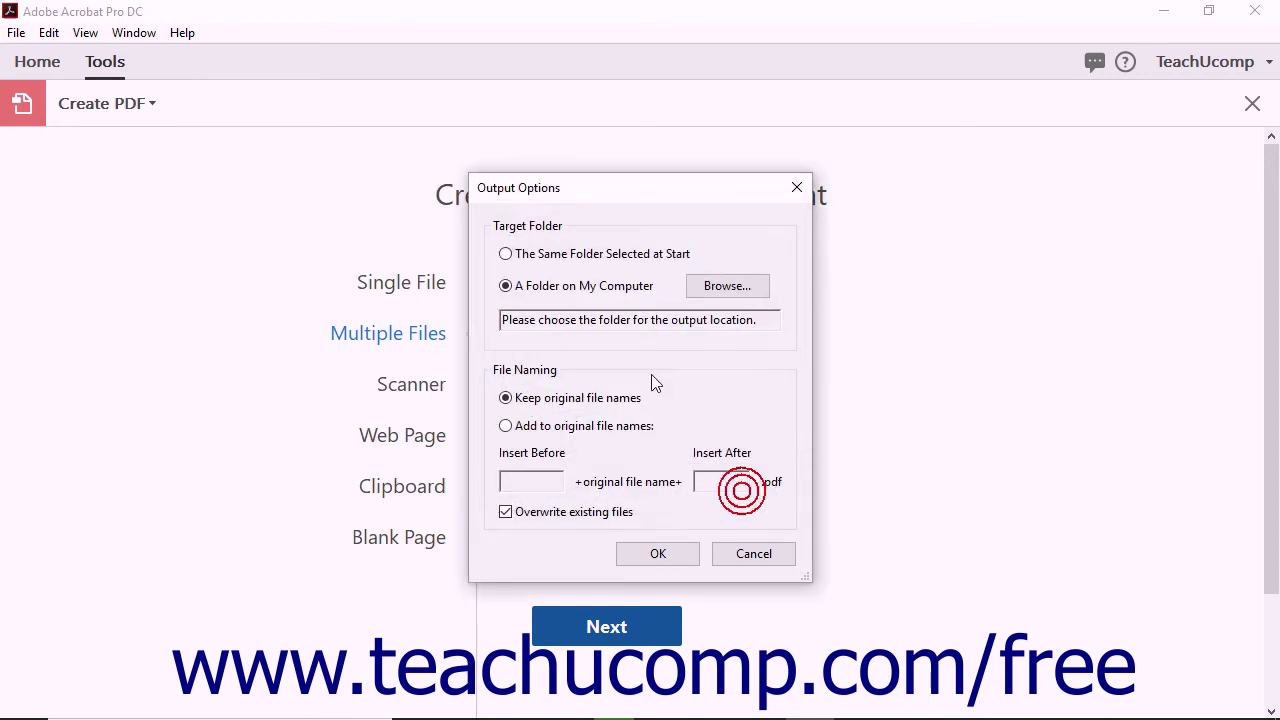
left_click(586, 255)
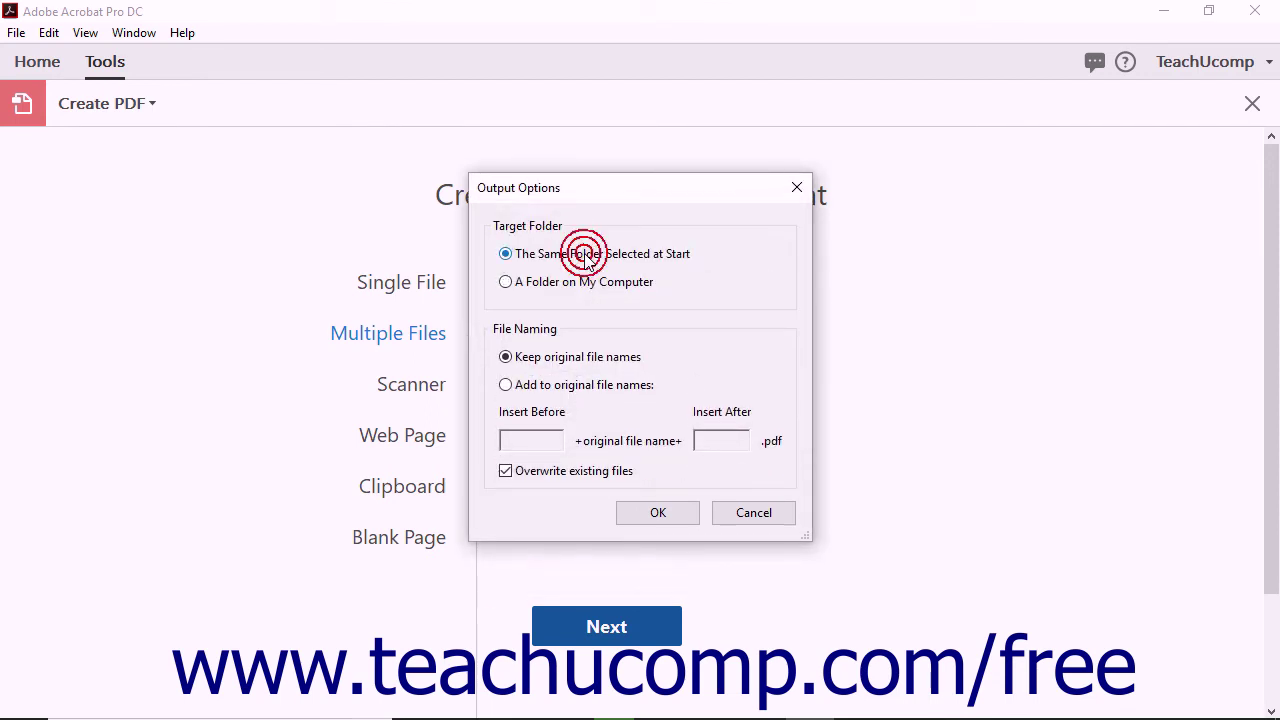
left_click(563, 366)
left_click(557, 390)
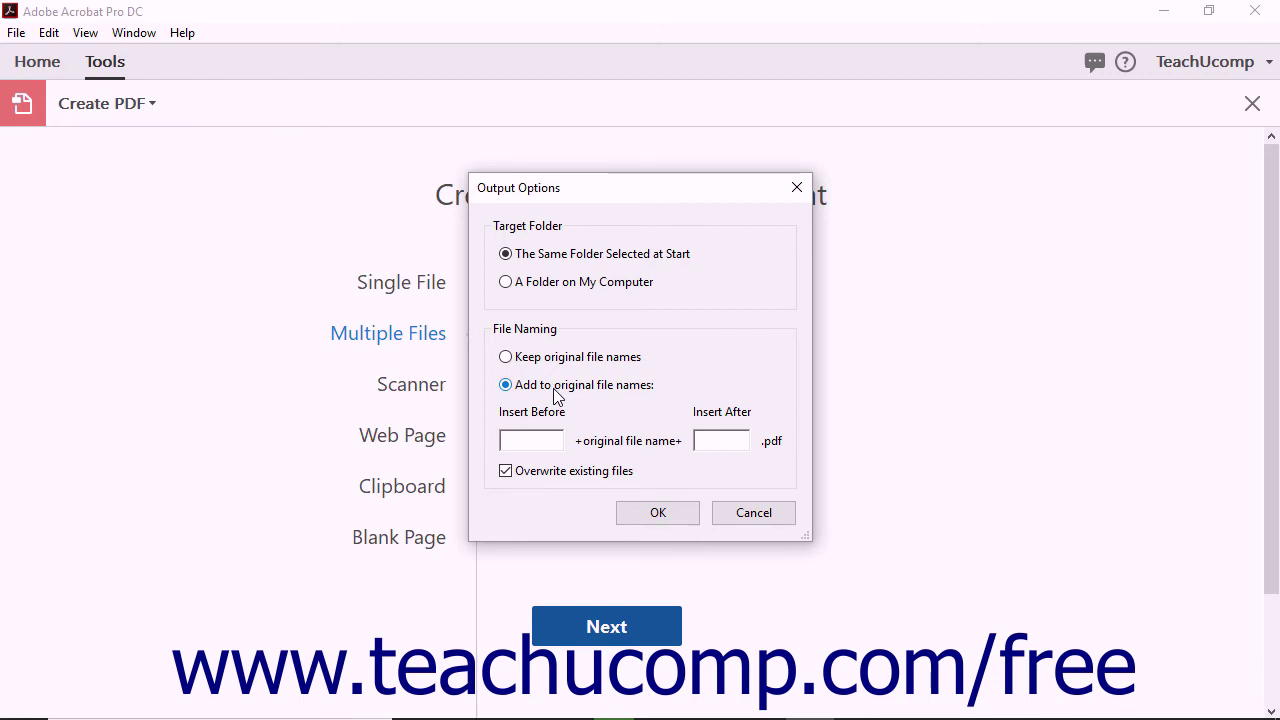
left_click(541, 440)
left_click(528, 358)
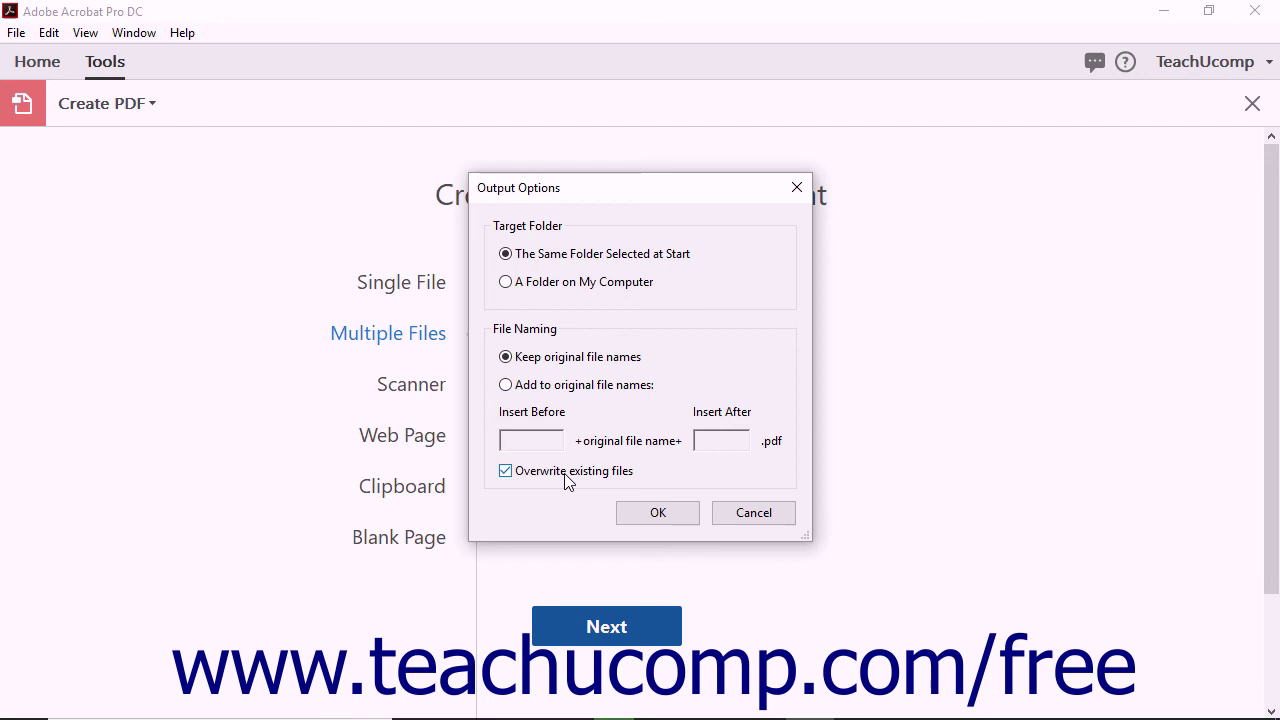
- Accept Output Options (same folder, original names) and convert both presentations to PDF
left_click(632, 520)
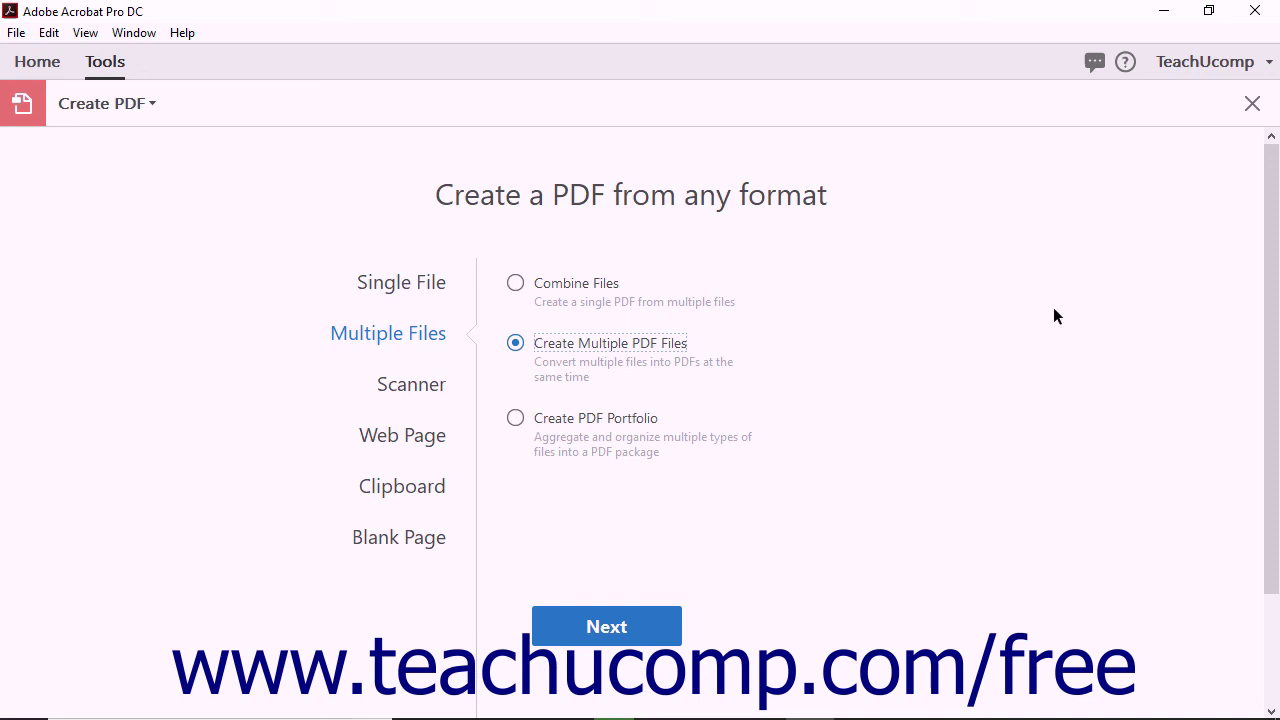
- Close the Create PDF tool to return to the Tools center
left_click(1251, 106)
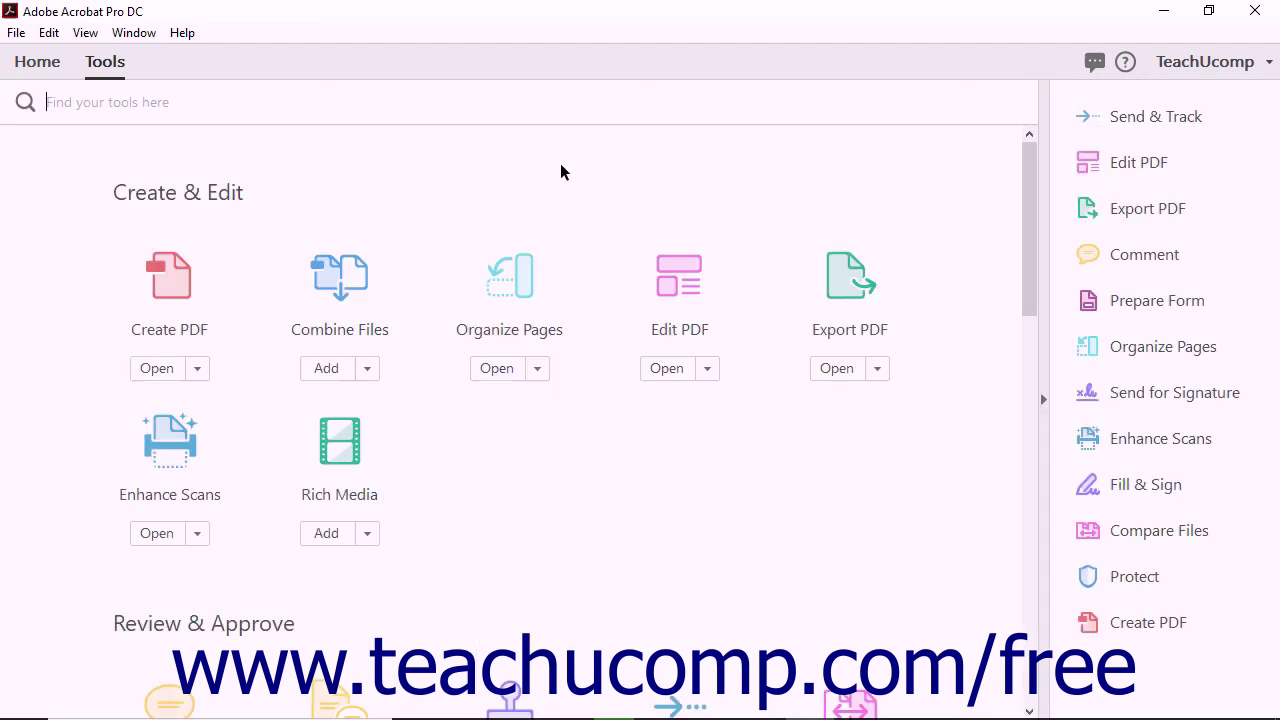